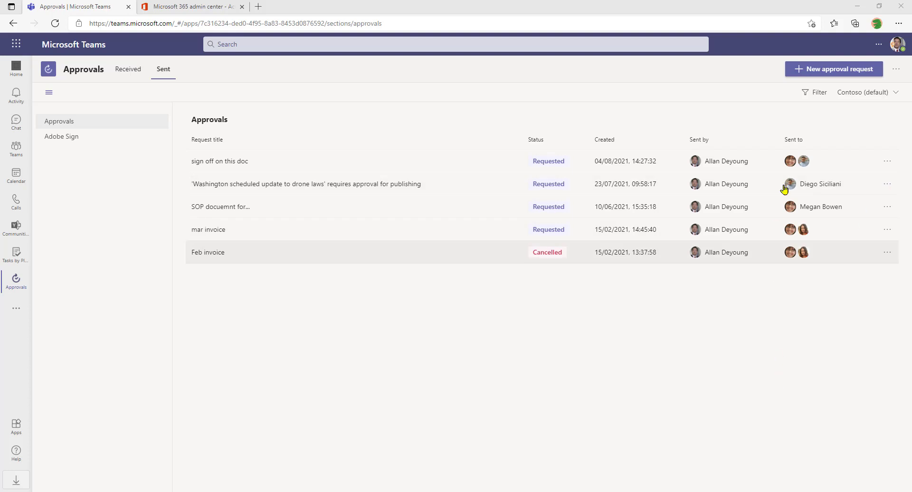
Step: Create a basic approval request named "Meeting minutes" and add two colleagues as its approvers
click(830, 70)
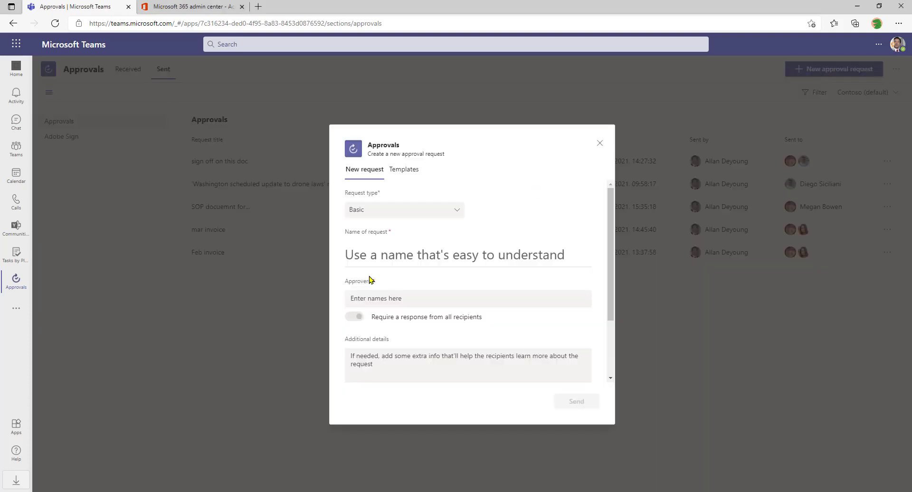
click(393, 255)
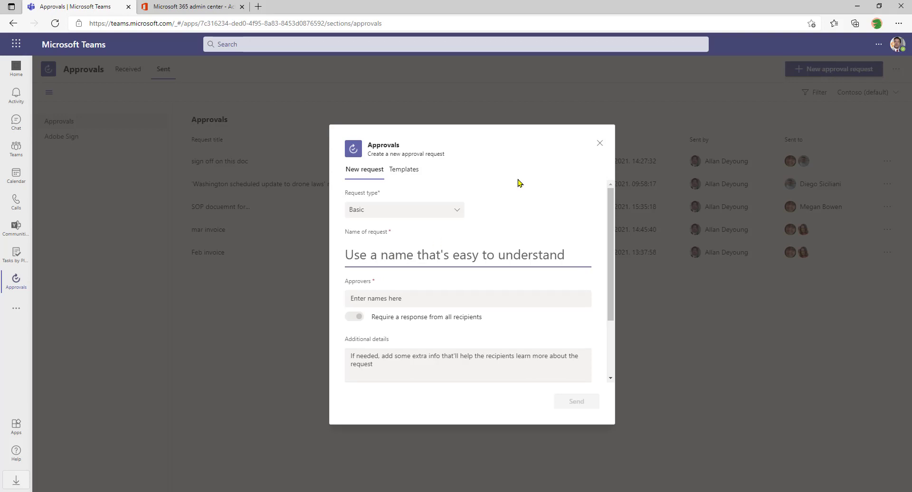
text(Meeting minutes)
click(392, 296)
text(jon)
click(403, 342)
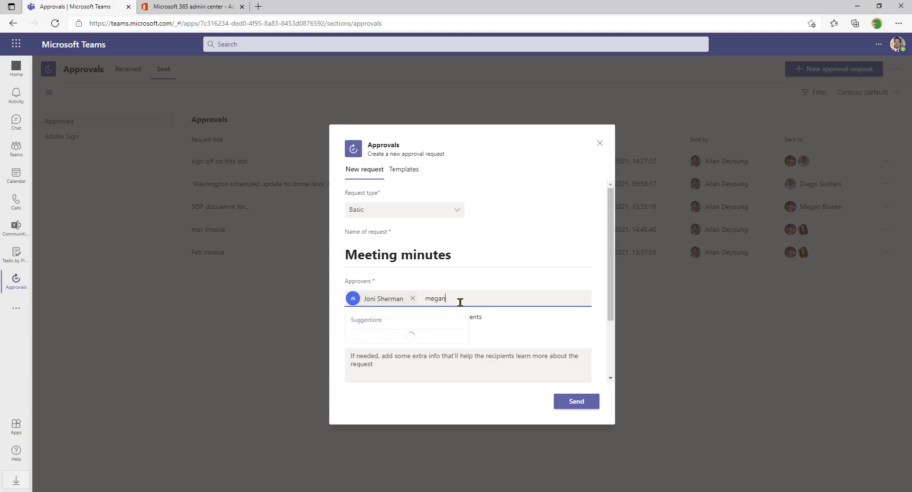
click(399, 345)
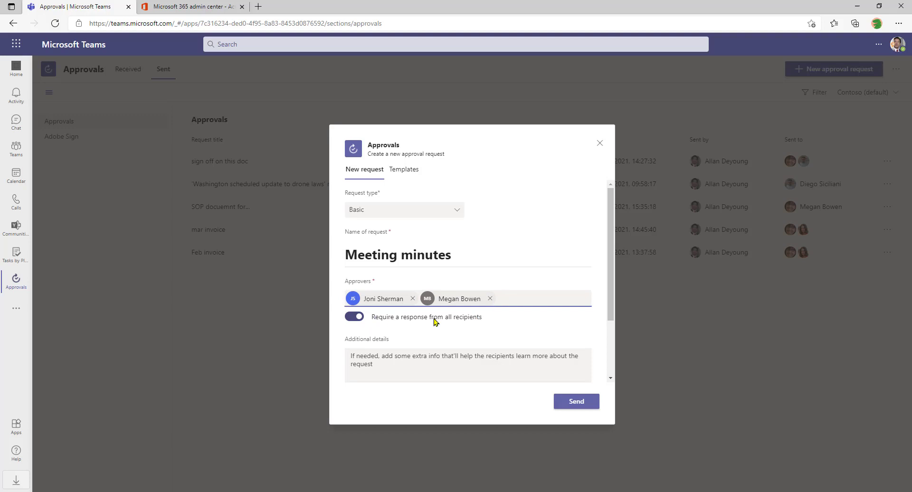
Step: Attach Learning Pathways Overview.docx to the Meeting minutes request and send it to the approvers
scroll(463, 337, down, 2)
scroll(455, 318, up, 1)
scroll(459, 317, down, 1)
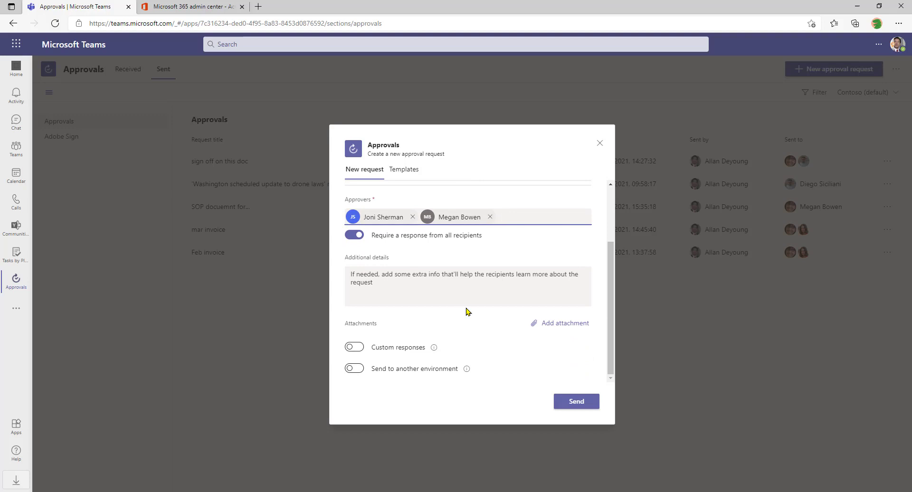
scroll(459, 316, up, 2)
scroll(494, 317, down, 2)
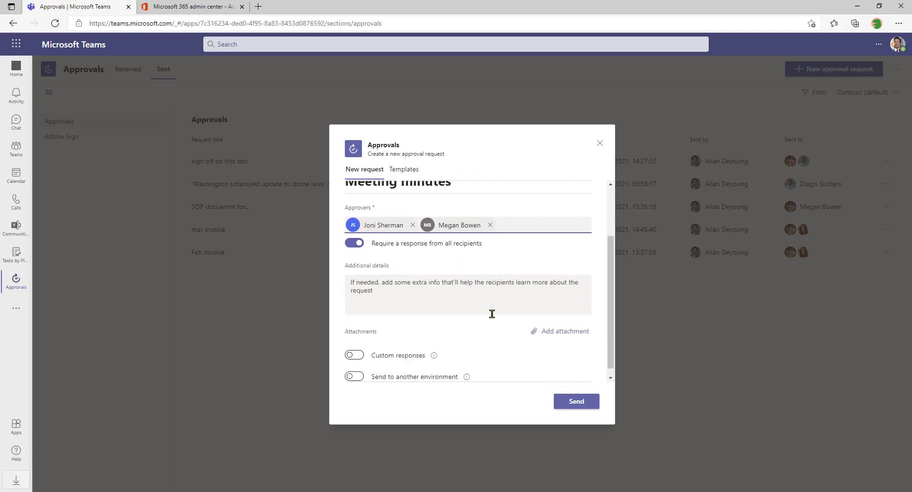
click(574, 325)
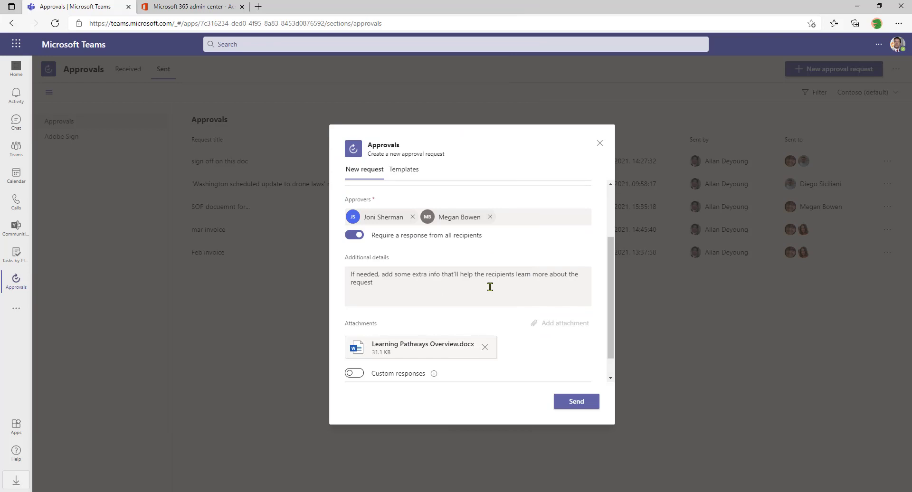
click(577, 402)
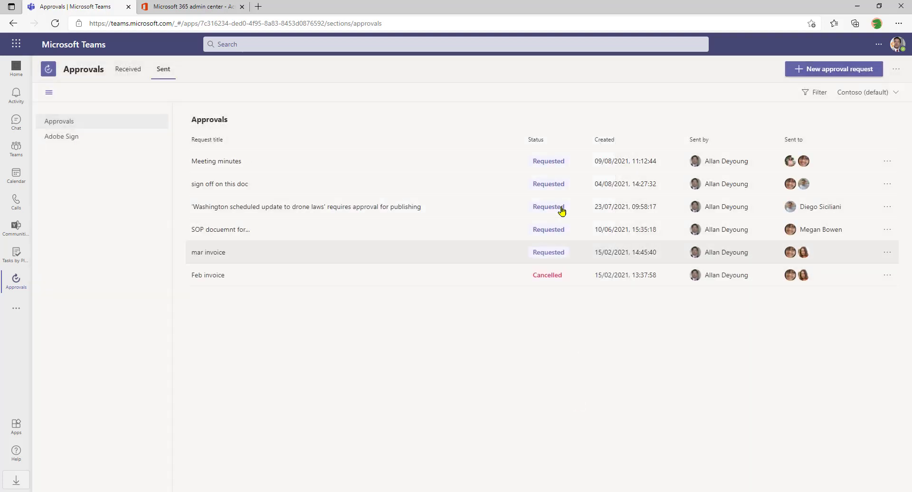
click(538, 168)
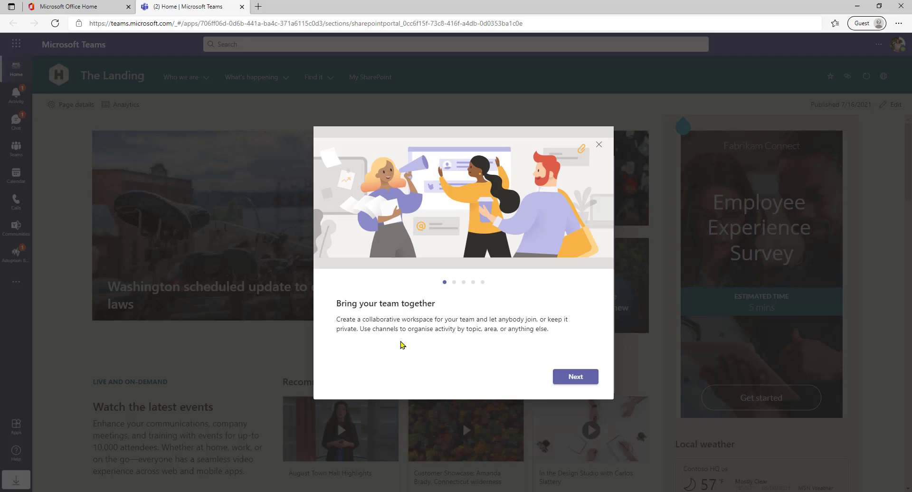
Step: In the first approver's Teams session, go through the welcome tour and the intranet introduction to the end and dismiss them
click(576, 377)
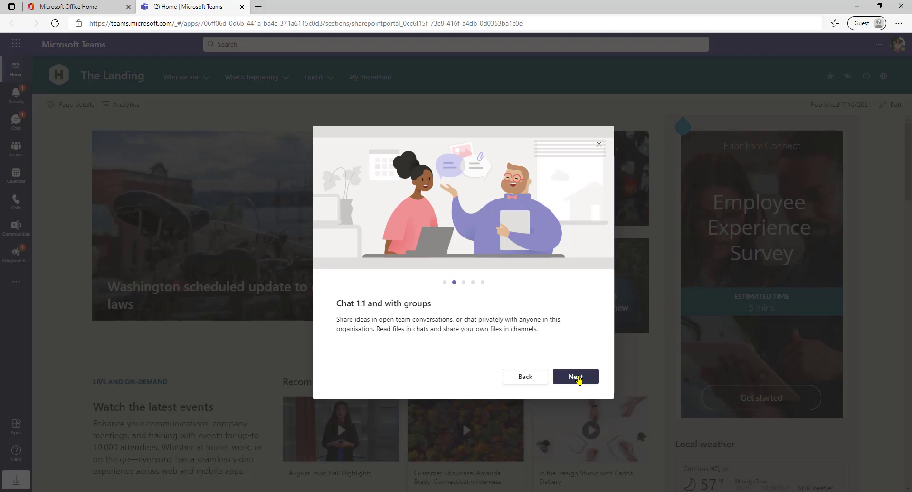
click(576, 377)
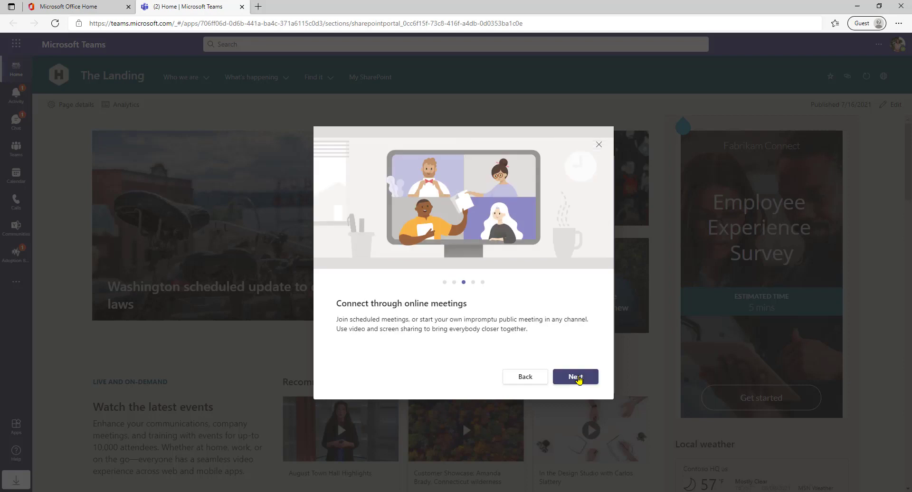
click(577, 378)
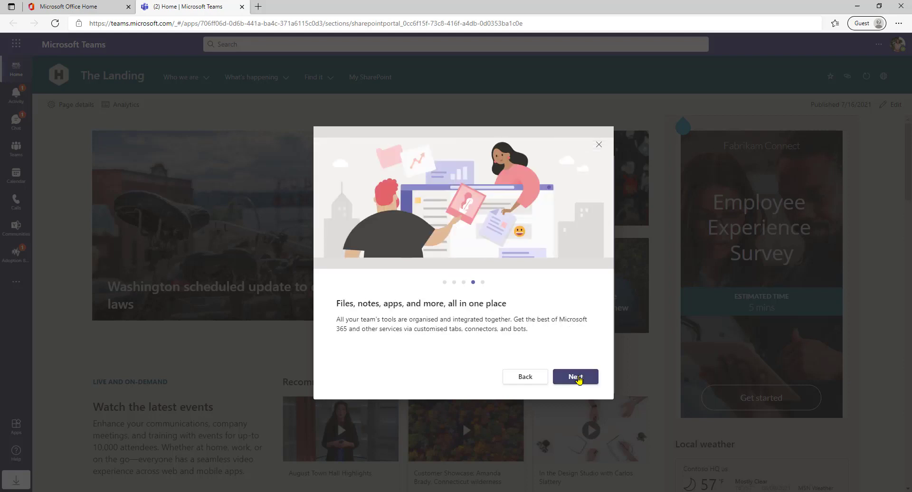
click(578, 377)
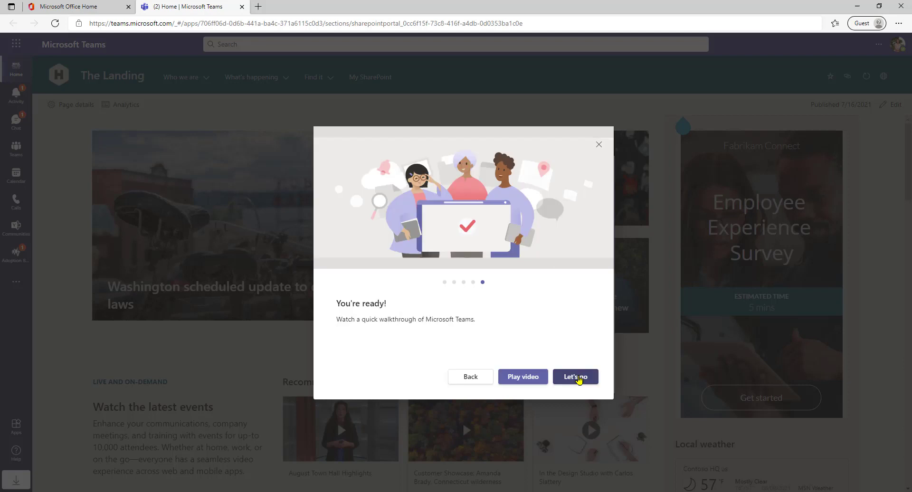
click(579, 378)
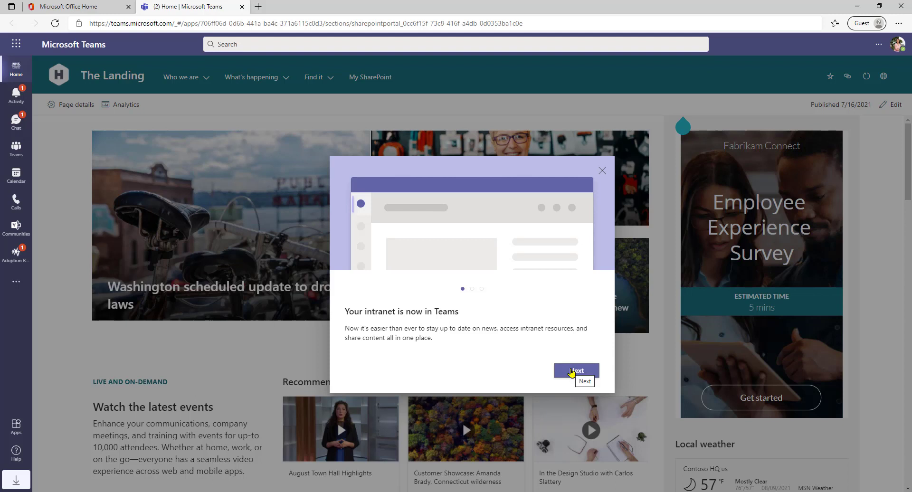
click(572, 371)
click(576, 372)
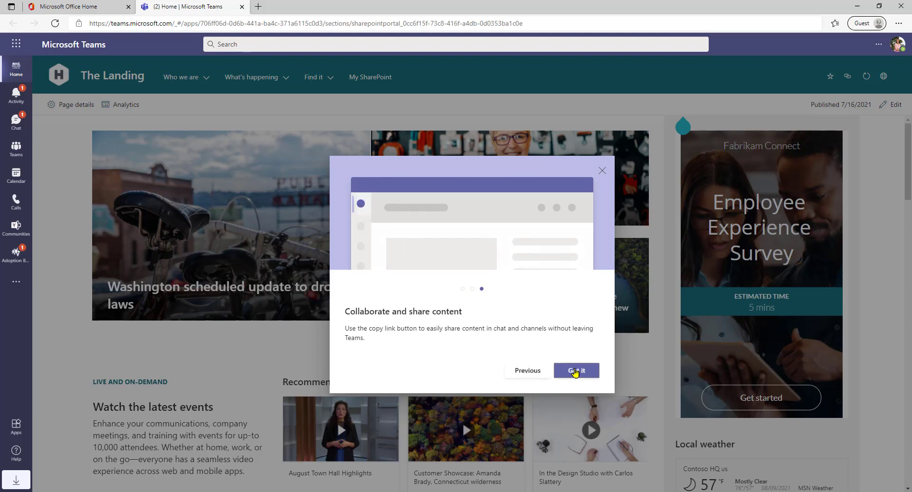
click(575, 371)
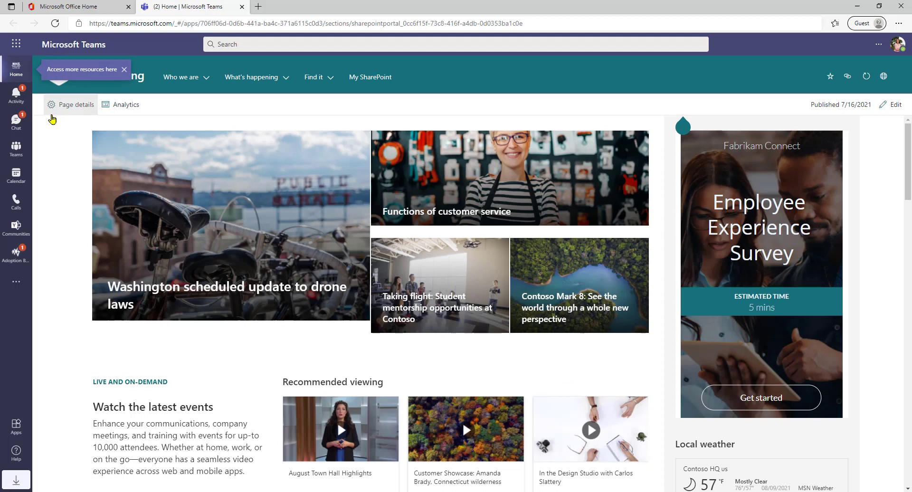
Step: Open the Meeting minutes request from the activity feed, dismiss the template tip and view the attached Learning Pathways Overview.docx
click(14, 96)
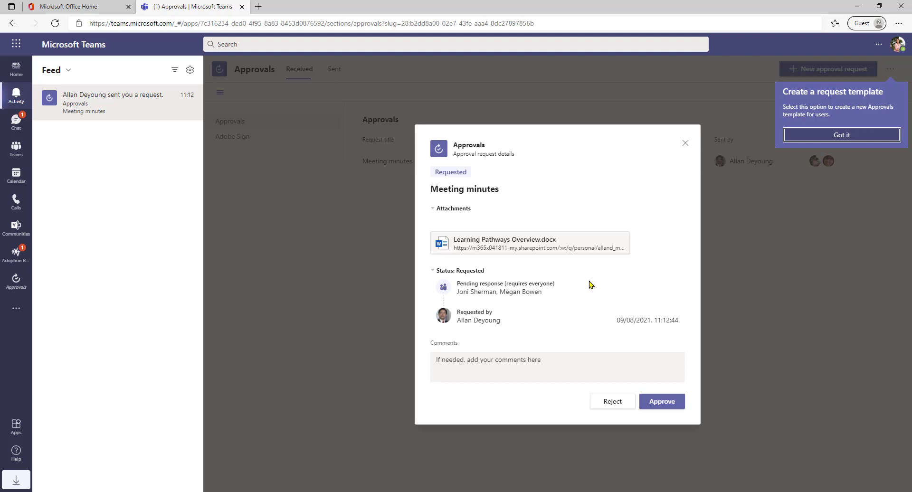
click(835, 136)
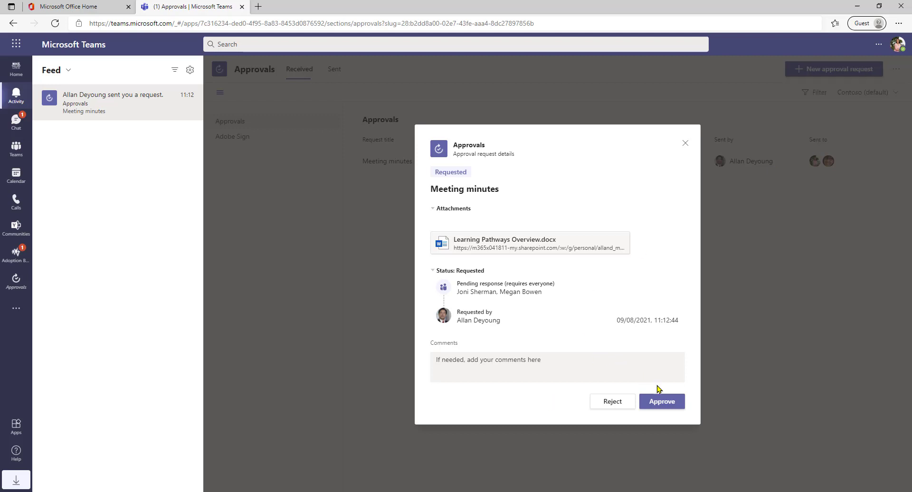
click(517, 241)
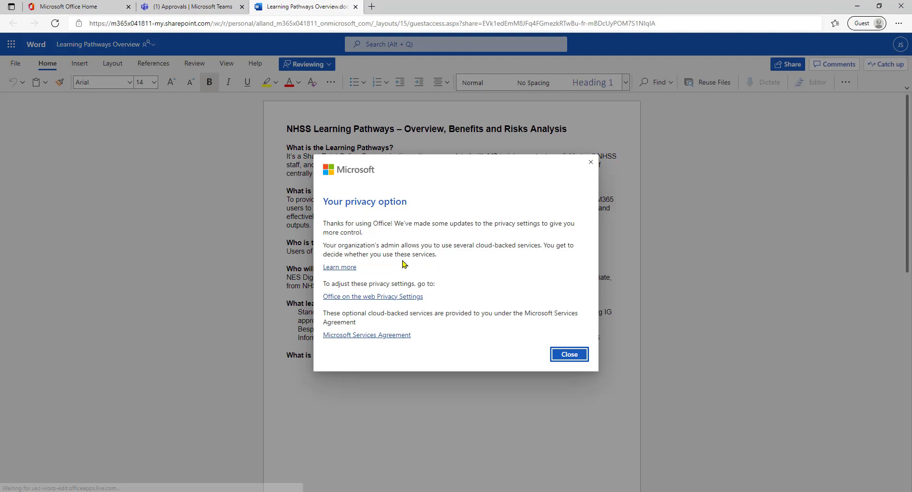
click(569, 357)
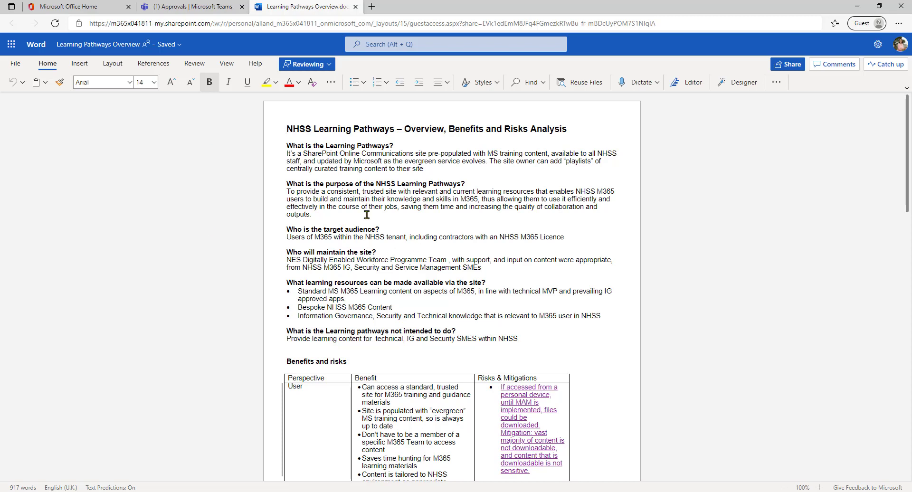
Step: Return to the Meeting minutes request and approve it without adding a comment
click(185, 11)
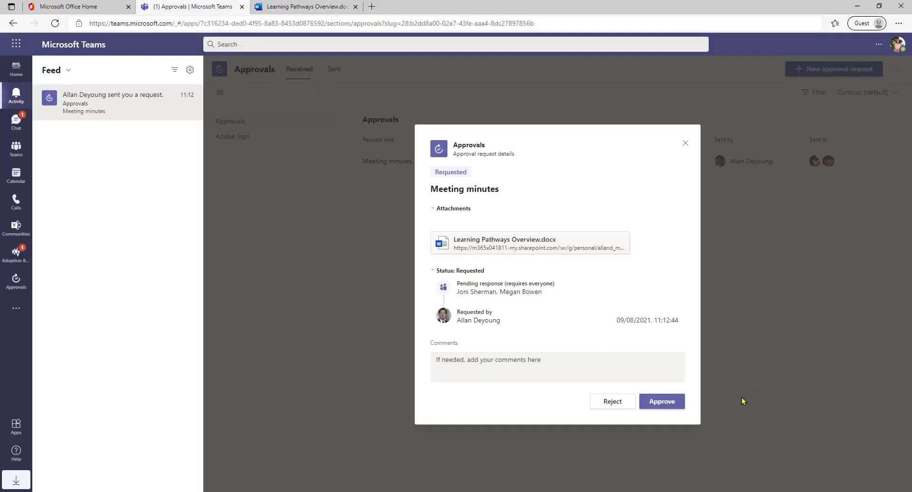
click(533, 364)
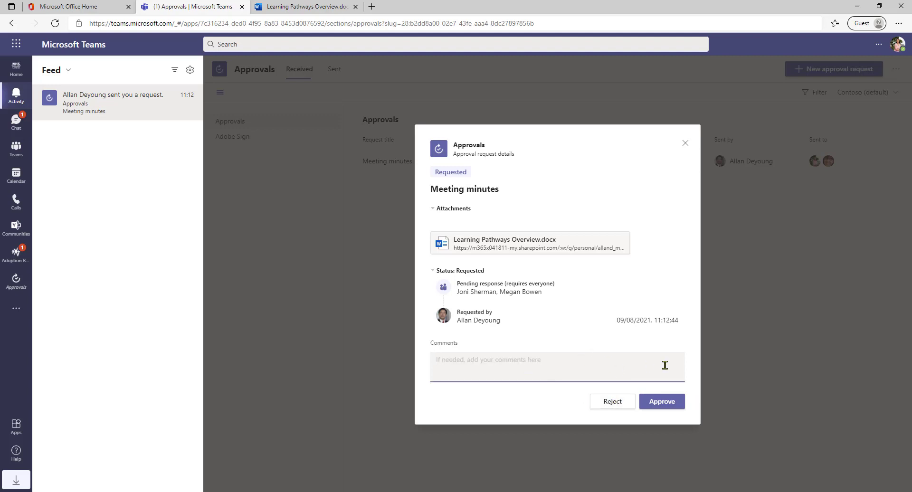
click(662, 403)
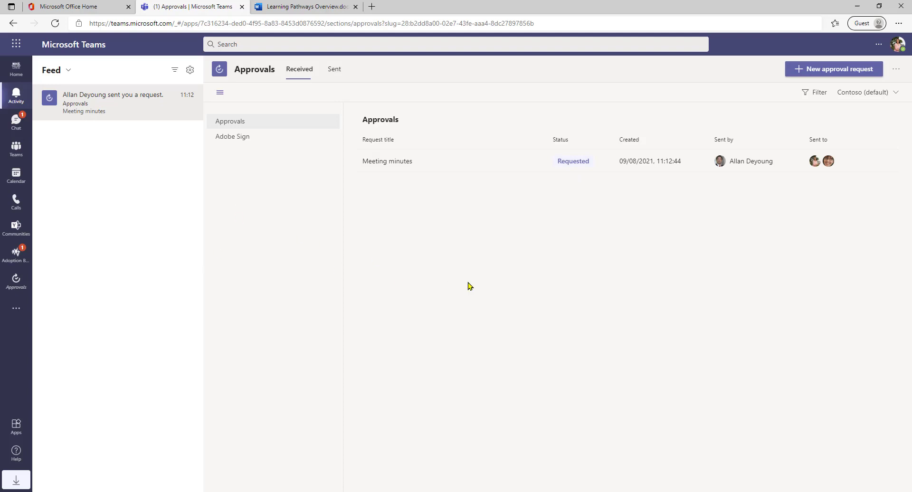
Step: Switch to the requester's session, refresh Approvals and check each approver's response in the sent Meeting minutes request
key(alt+Tab)
key(alt+Tab)
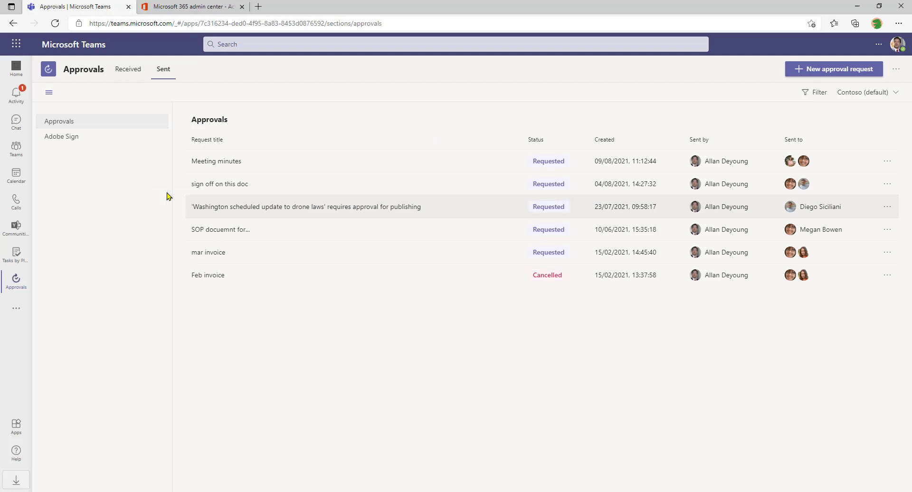
click(56, 23)
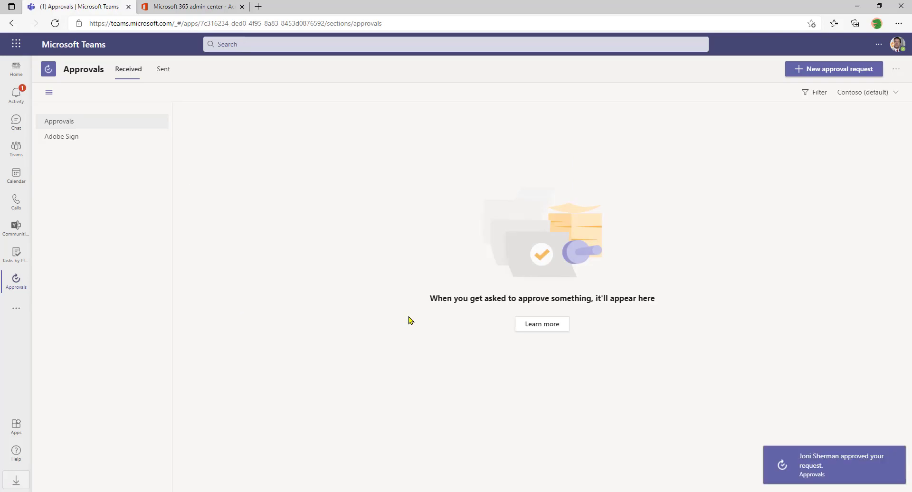
click(872, 458)
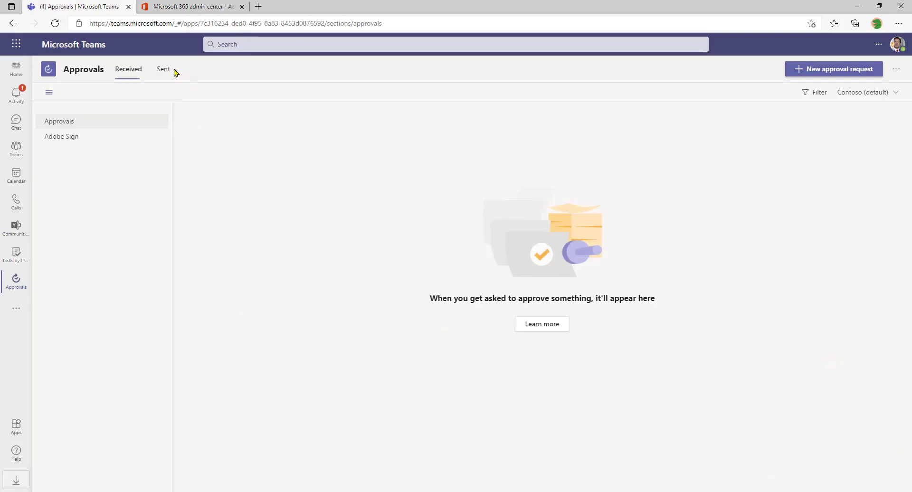
click(161, 70)
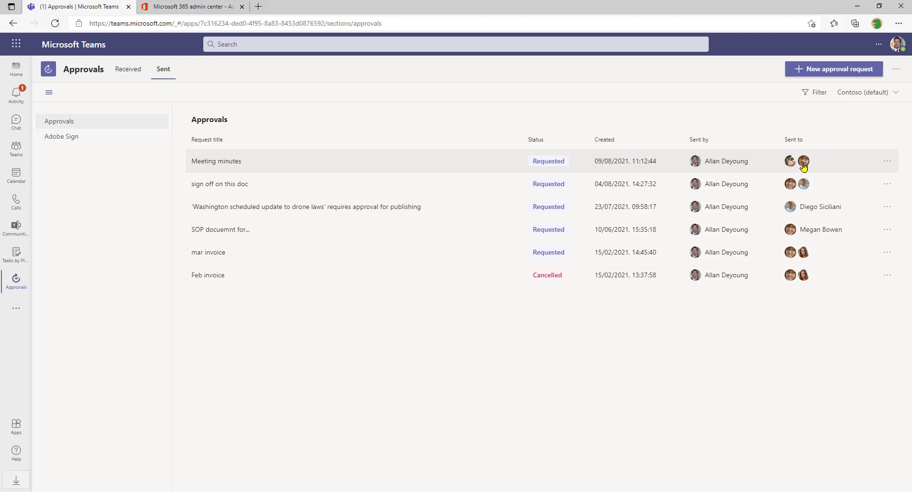
click(239, 167)
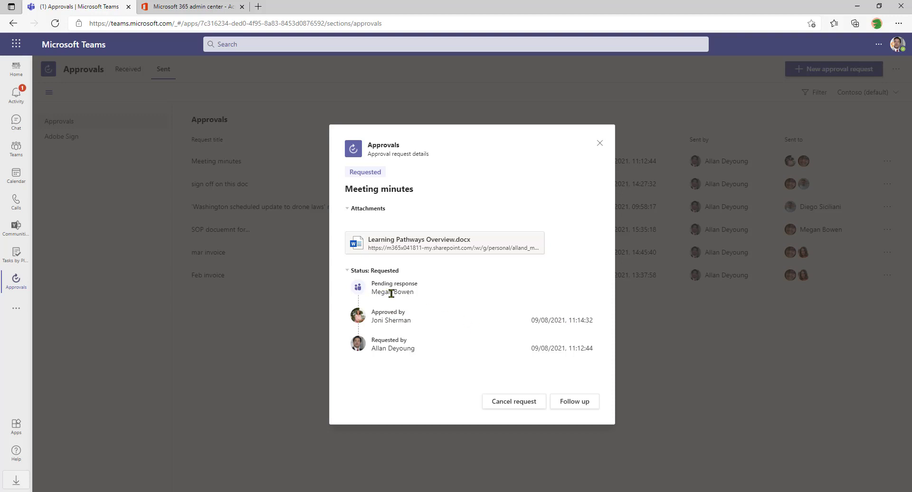
click(600, 143)
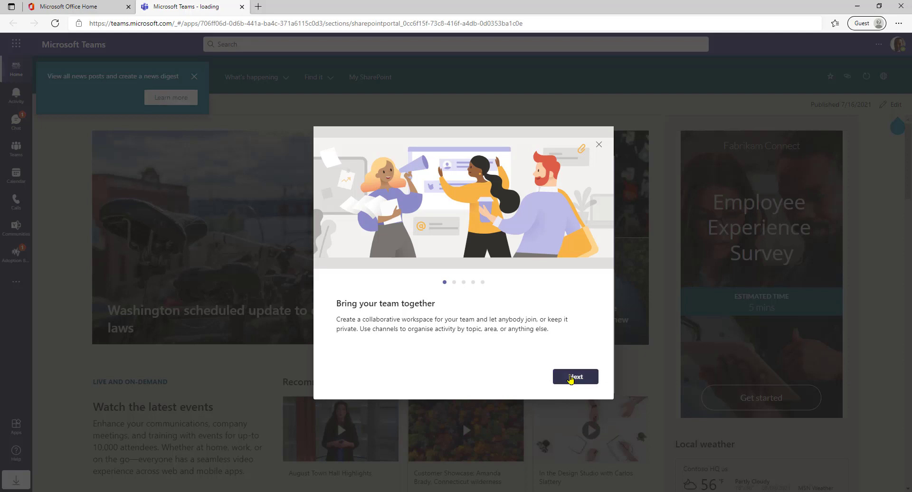
Step: In the other account's Teams session, complete the welcome and intranet introductions and close the resources tip
click(571, 378)
click(571, 378)
click(572, 378)
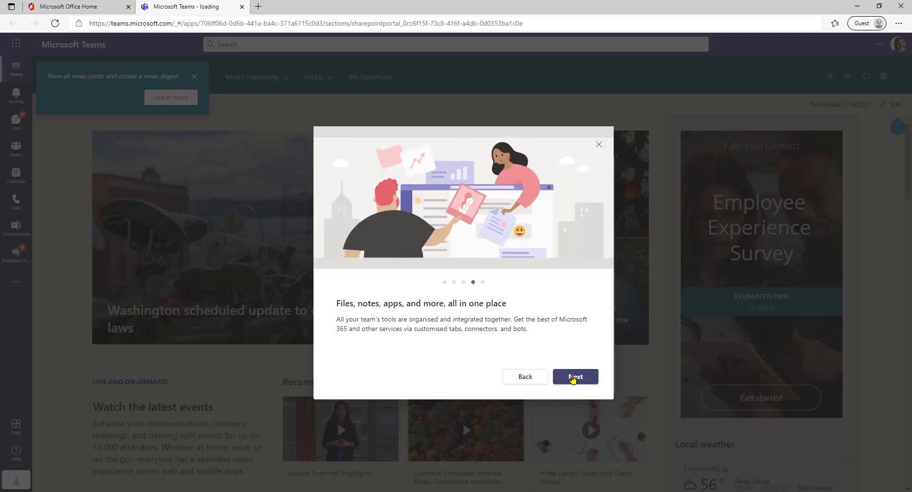
click(573, 379)
click(578, 378)
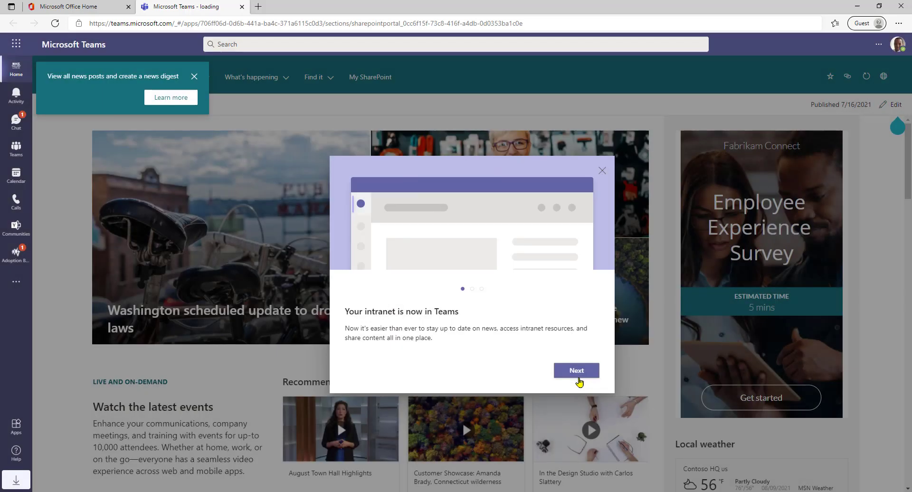
click(581, 377)
click(568, 378)
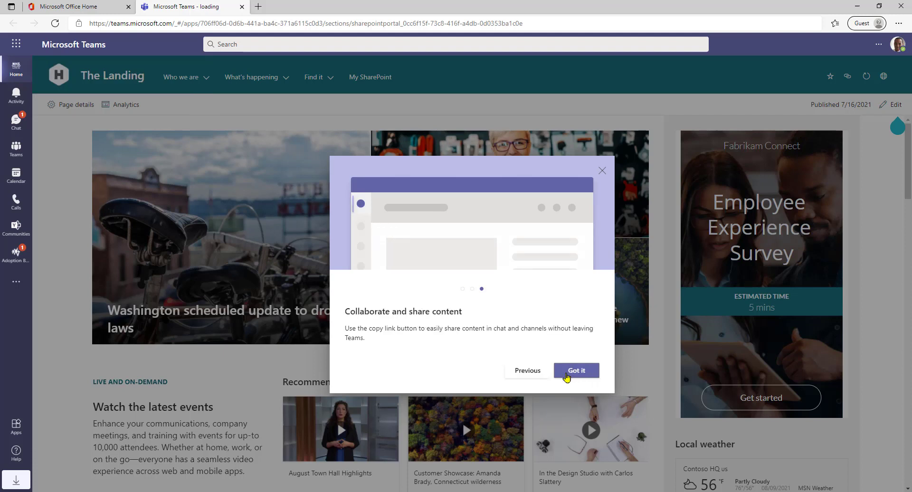
click(576, 372)
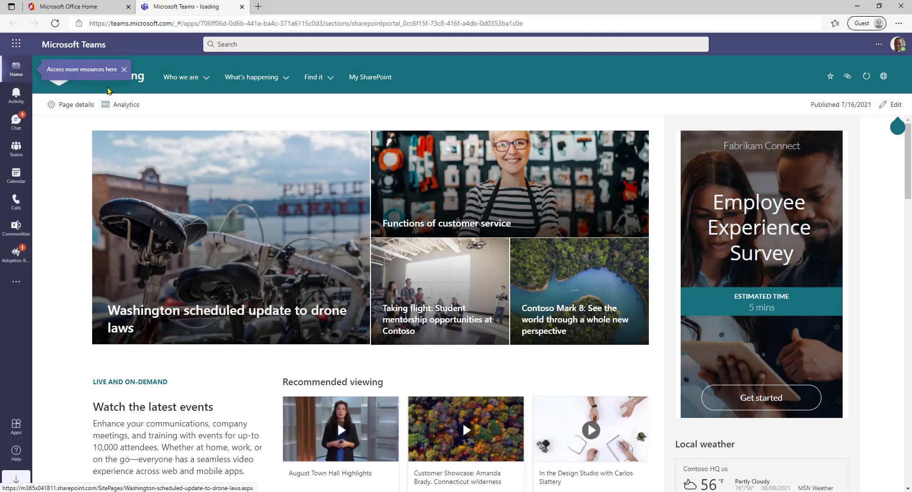
click(124, 70)
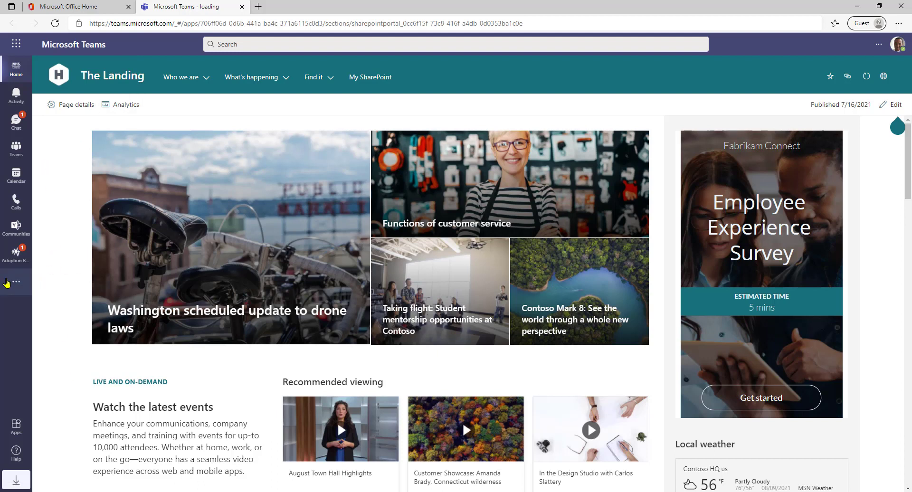
Step: Open the Approvals app and start a new request named "meeting minutes" with one colleague as approver
click(6, 284)
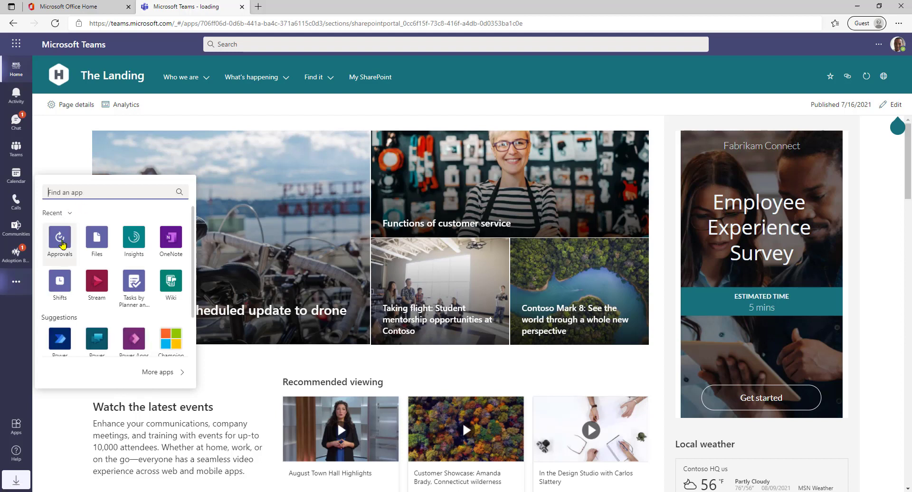
click(60, 240)
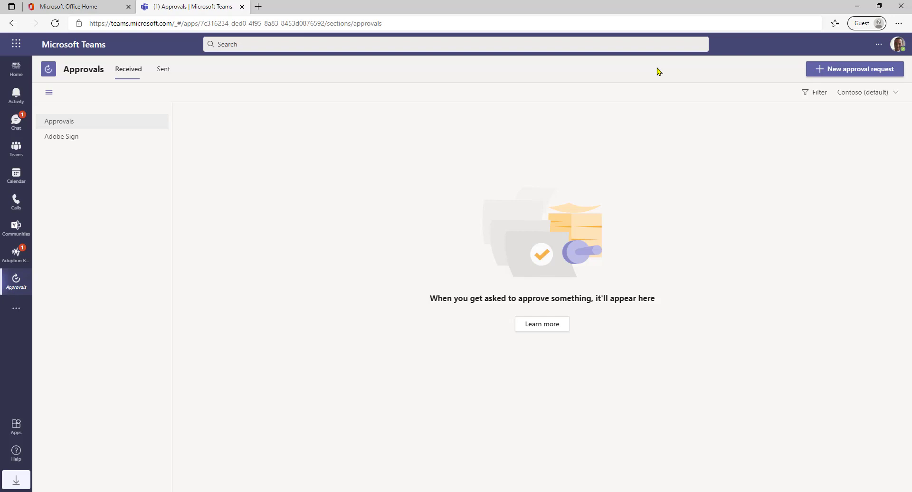
click(844, 71)
click(417, 257)
text(meeting minutes)
click(404, 298)
text(allan)
click(399, 340)
Step: Attach Checklist for Litware Legal Analysis.docx to the new request and send it
scroll(466, 349, down, 2)
click(560, 322)
click(526, 344)
click(623, 243)
click(591, 393)
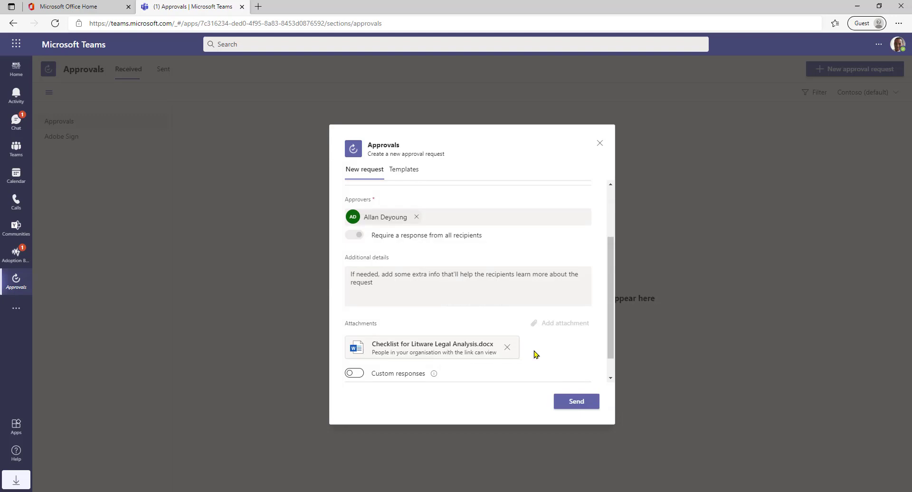
click(575, 402)
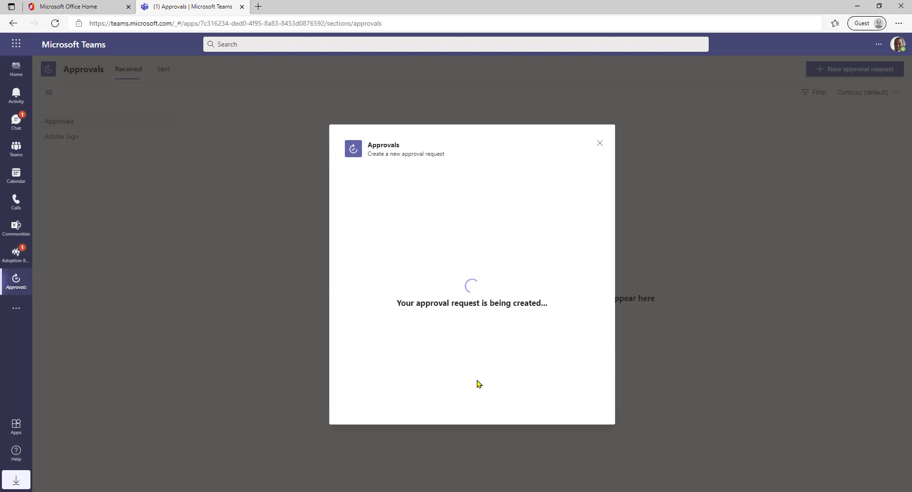